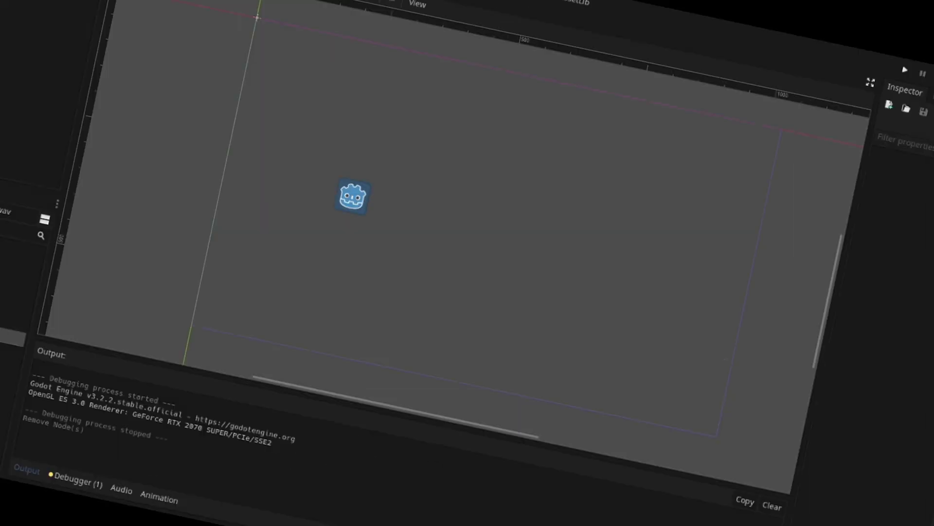
With the icon node selected, open Create New Node (Ctrl+A) to search for AudioStreamPlayer.
key("ctrl+a")
Compare the 2D, 3D and plain AudioStreamPlayer types, then create an AudioStreamPlayer2D.
left_click(403, 226)
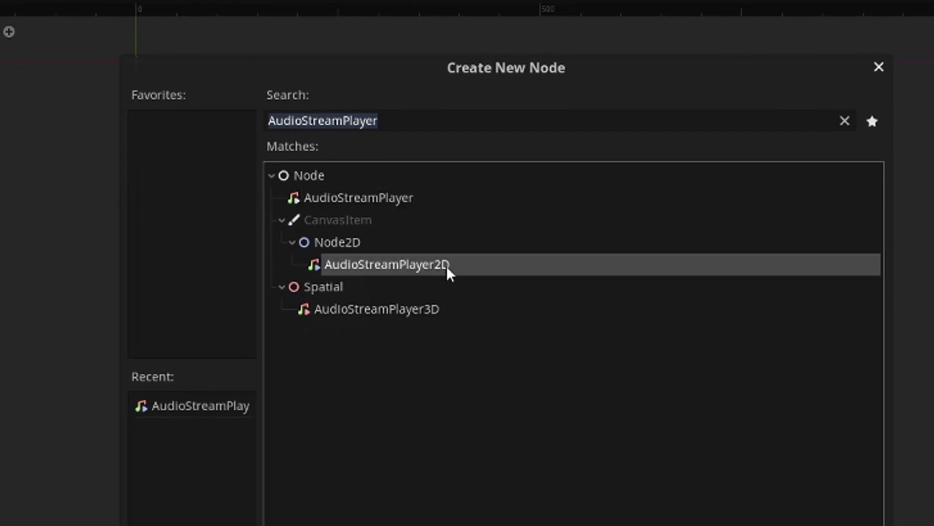
left_click(442, 306)
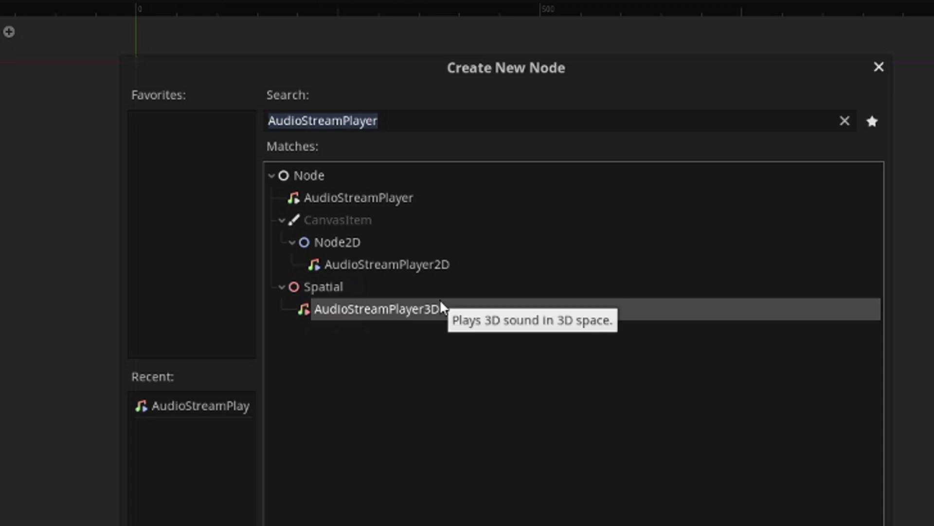
left_click(491, 262)
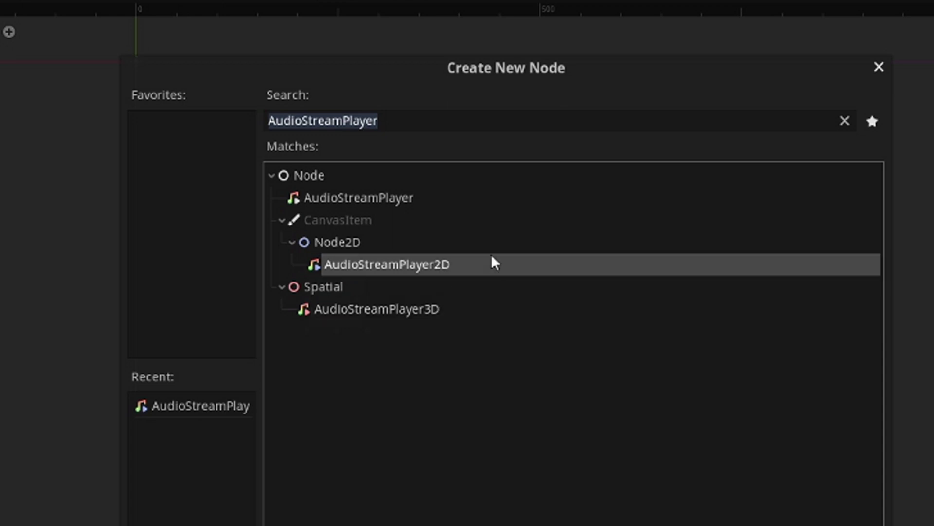
left_click(365, 200)
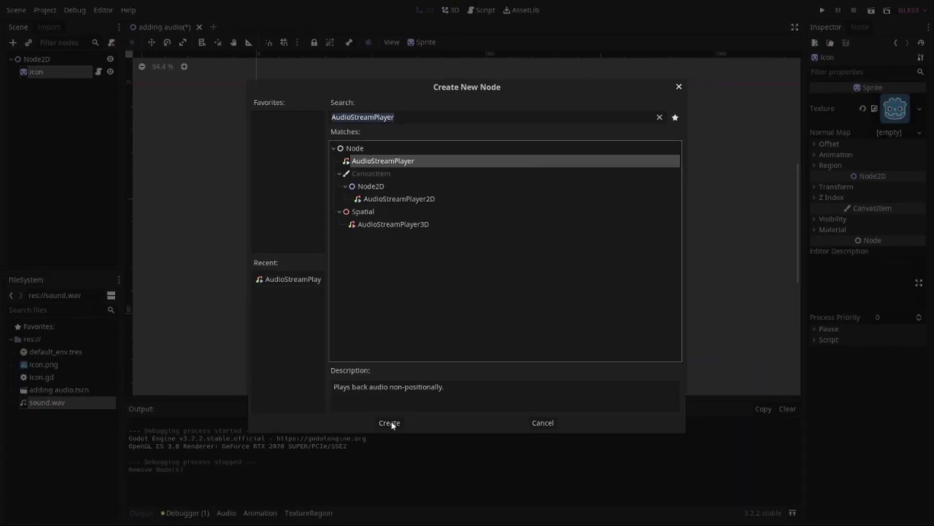
left_click(389, 422)
Load sound.wav as the AudioStreamPlayer2D's sound stream.
mouse_move(41, 403)
left_mouse_down()
mouse_move(588, 242)
mouse_move(892, 104)
left_mouse_up()
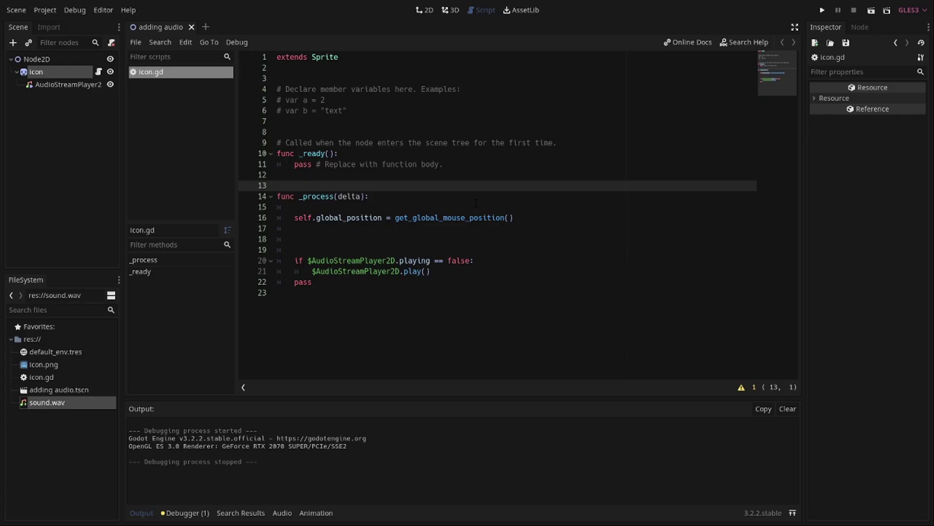
left_click(365, 370)
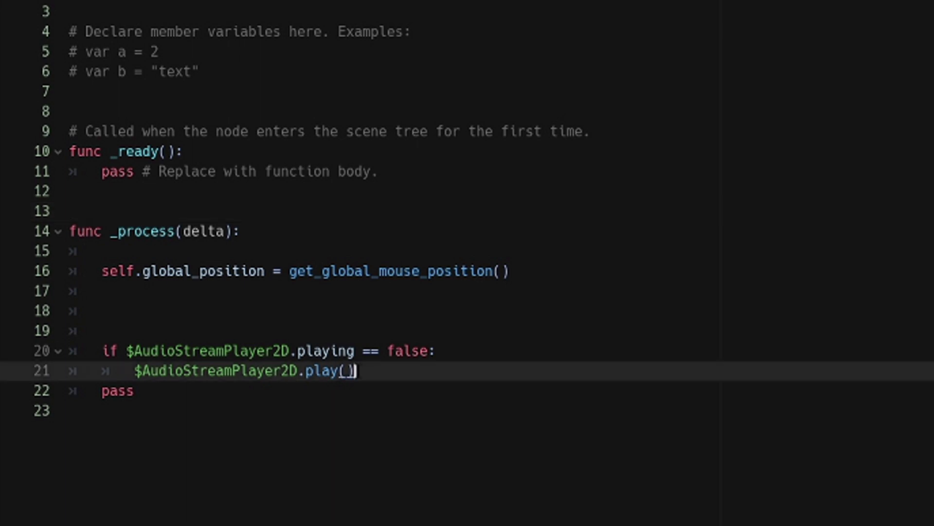
left_click(188, 371)
left_click(224, 350)
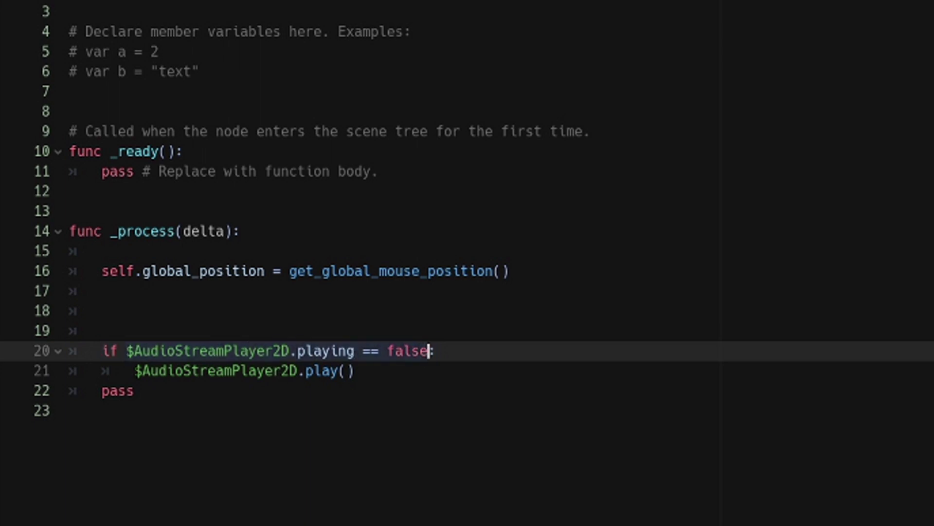
left_click(377, 368)
left_click(103, 351, "shift")
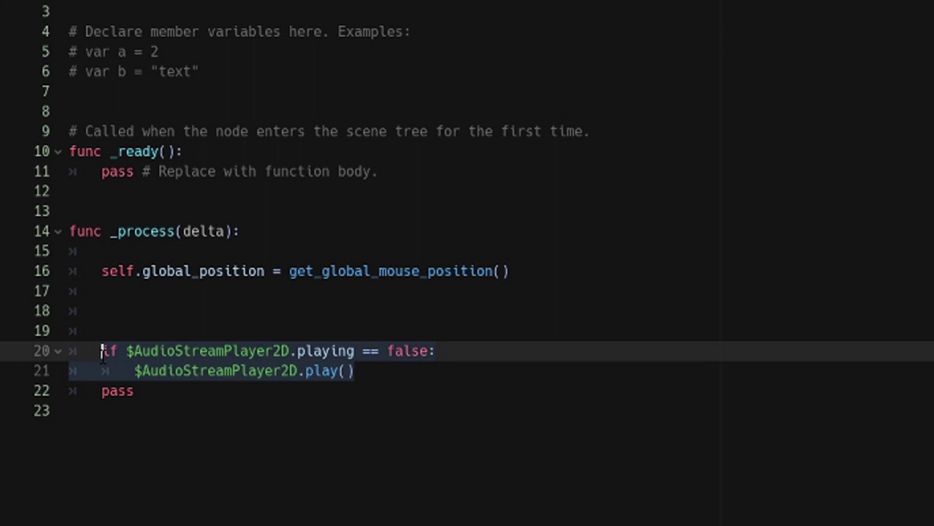
left_click(252, 232)
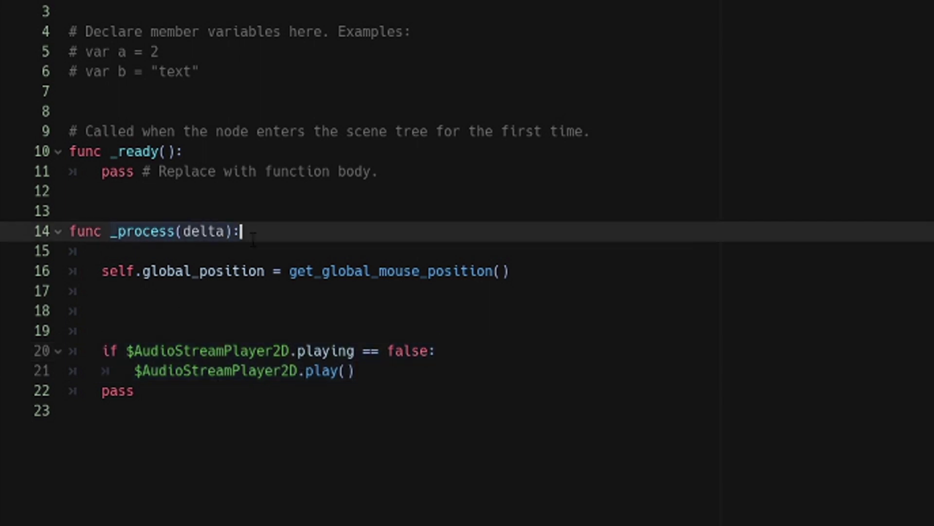
left_click(231, 371)
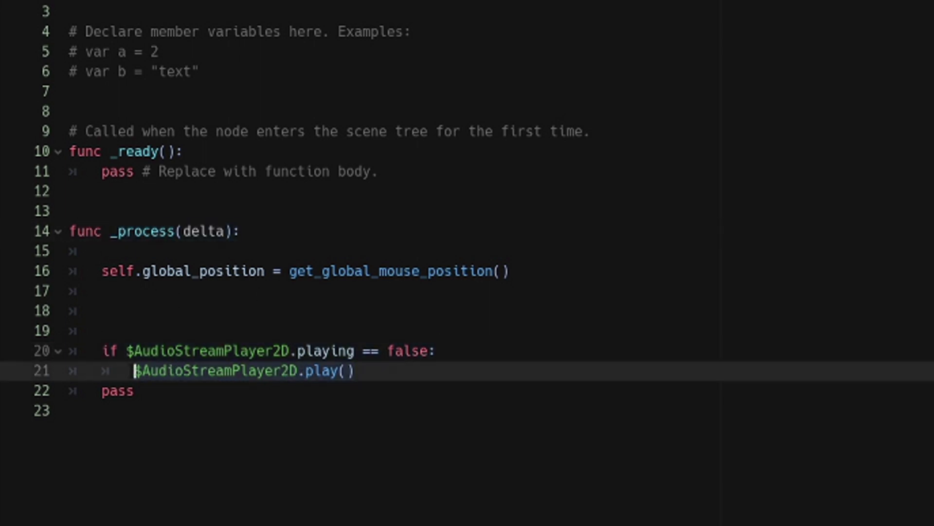